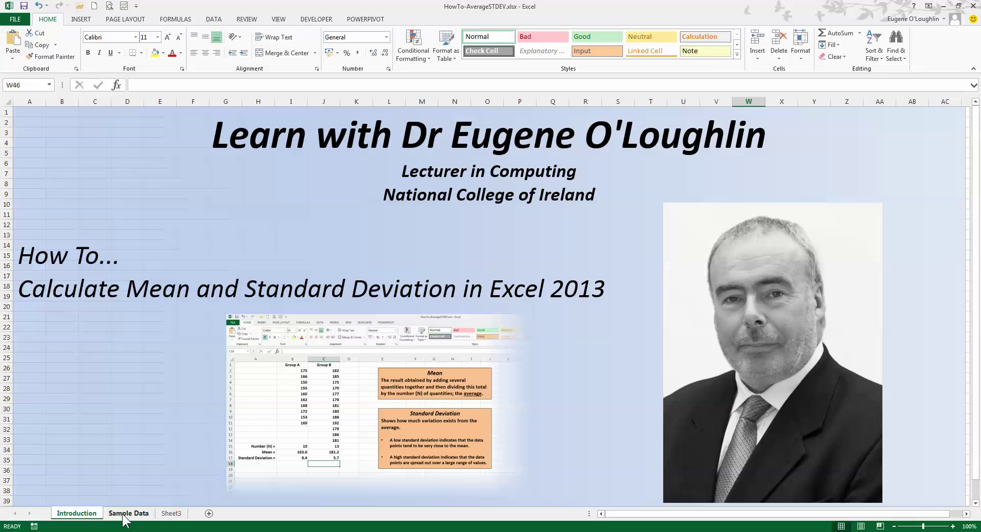
# Step: On the Sample Data sheet, count the Group A values in cell B15 with COUNT over B2:B11
pyautogui.click(123, 514)
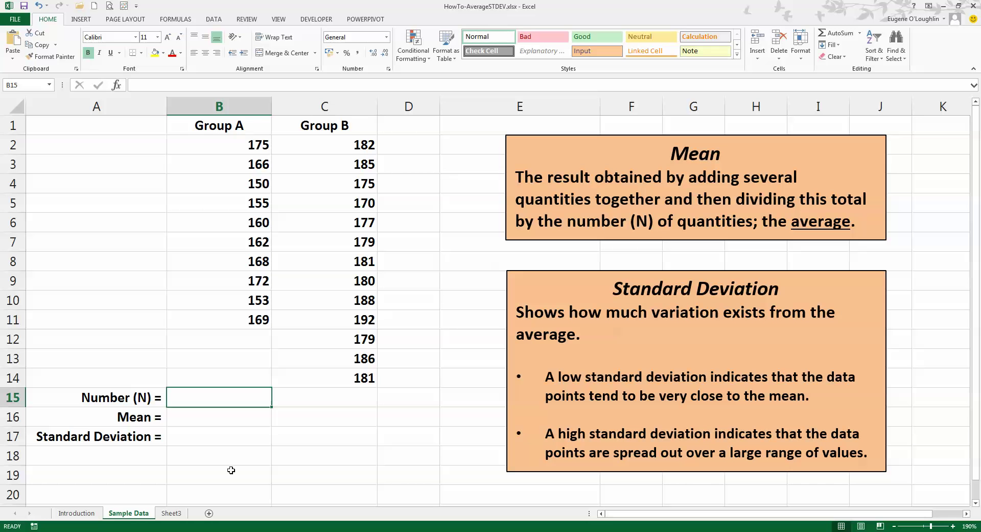
pyautogui.write('=coun')
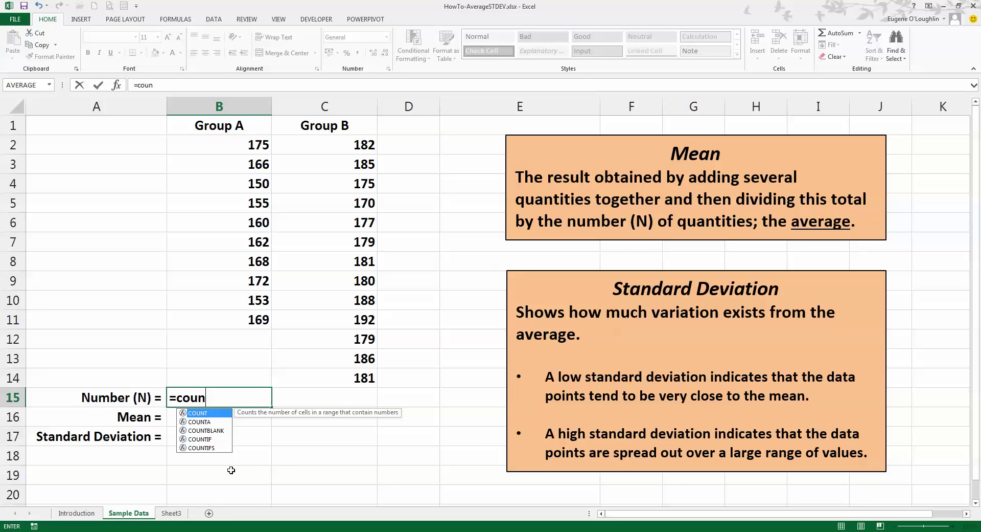
pyautogui.write('t(')
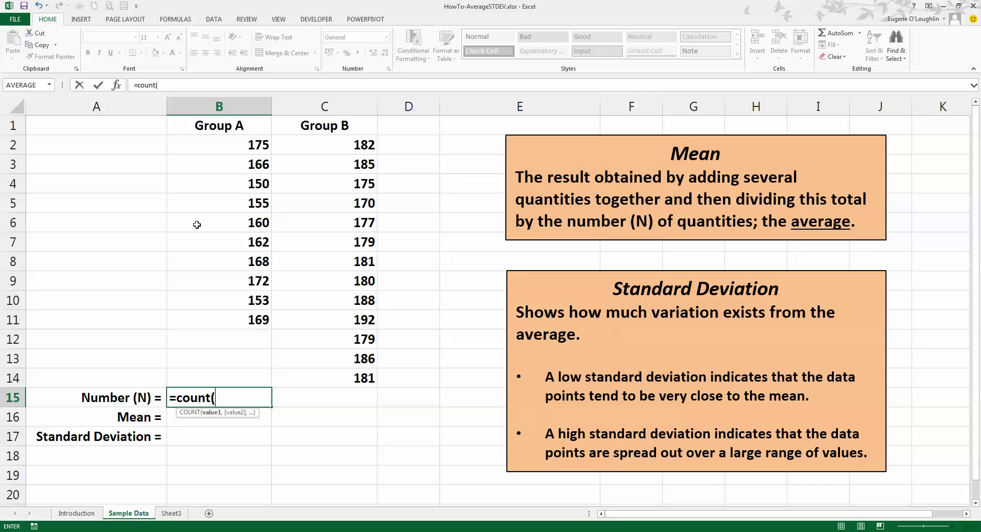
pyautogui.moveTo(253, 147); pyautogui.dragTo(253, 317)
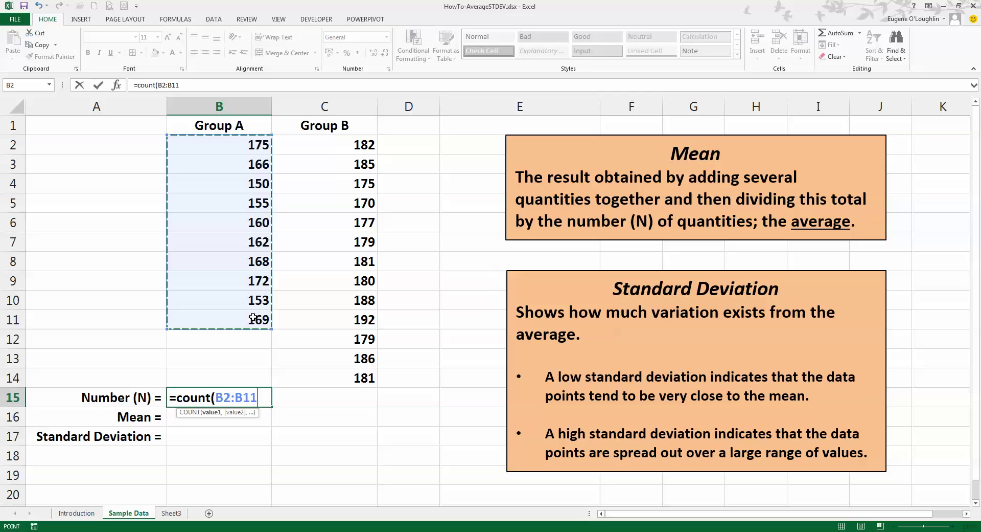
pyautogui.press('Return')
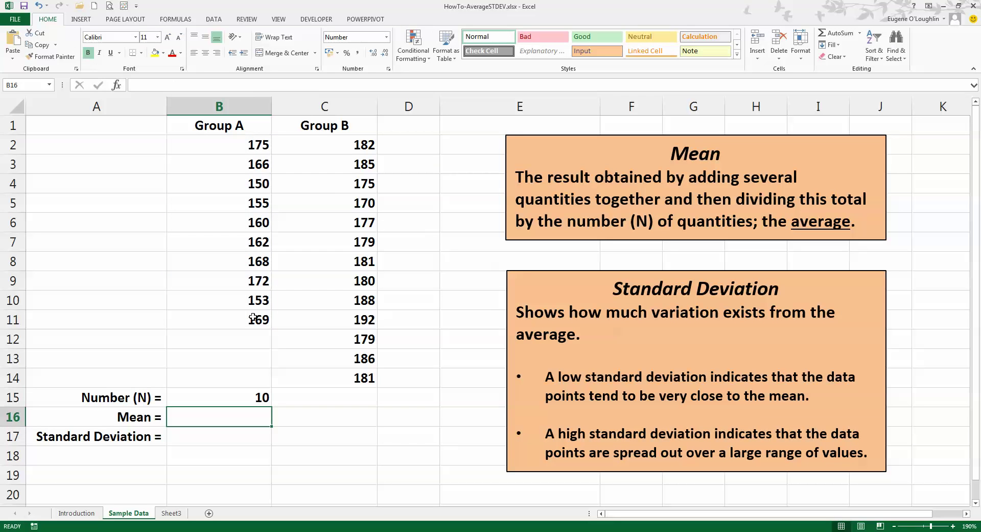
# Step: Count the Group B values in cell C15 with COUNT over C2:C14
pyautogui.click(355, 397)
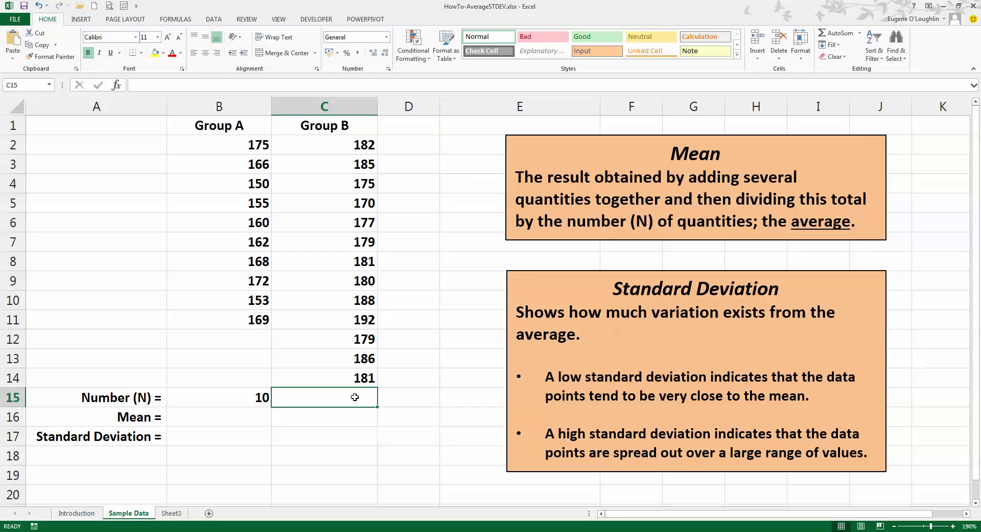
pyautogui.write('=count')
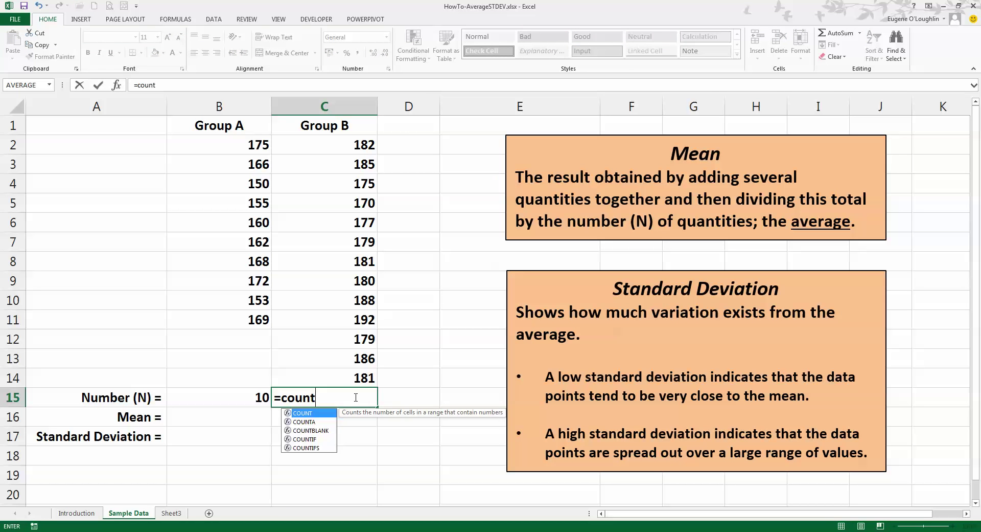
pyautogui.write('(')
pyautogui.moveTo(371, 145); pyautogui.dragTo(375, 376)
pyautogui.write(')')
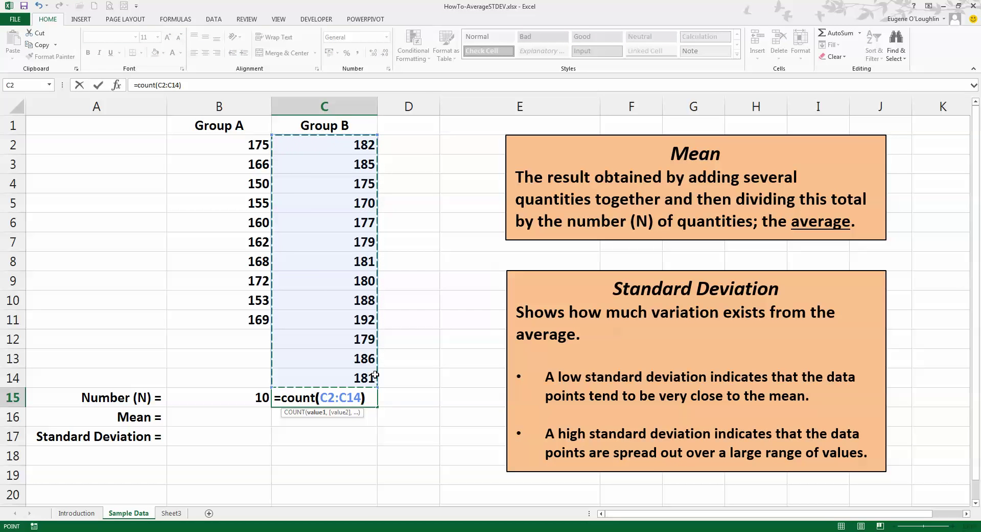
pyautogui.press('Return')
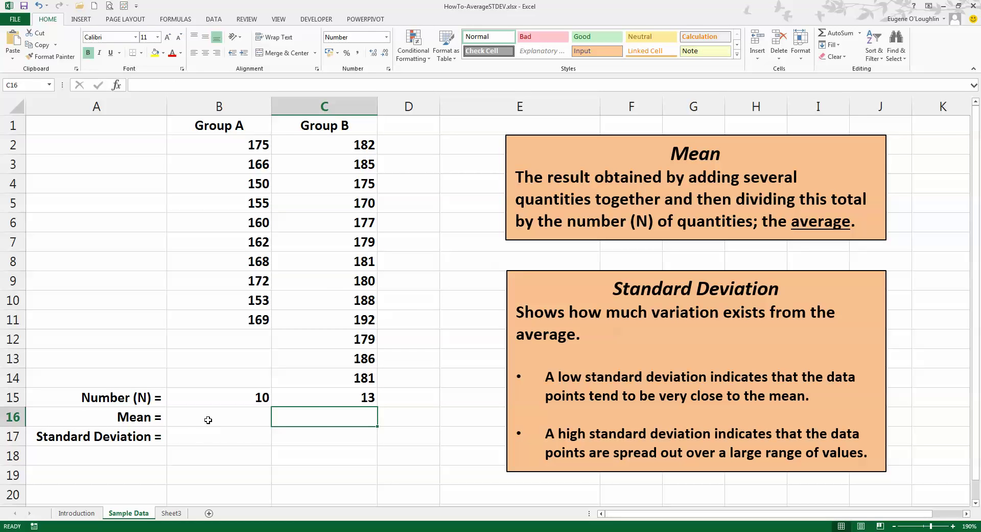
# Step: Try calculating Group A's mean in B16 as SUM(B2:B11) divided by B15, and clear the cell again
pyautogui.click(228, 419)
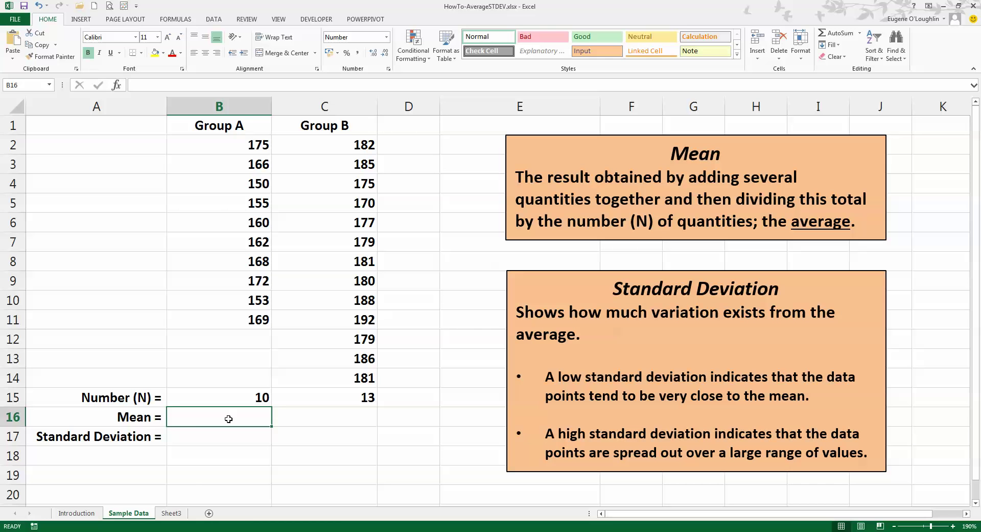
pyautogui.doubleClick(229, 419)
pyautogui.write('=sum')
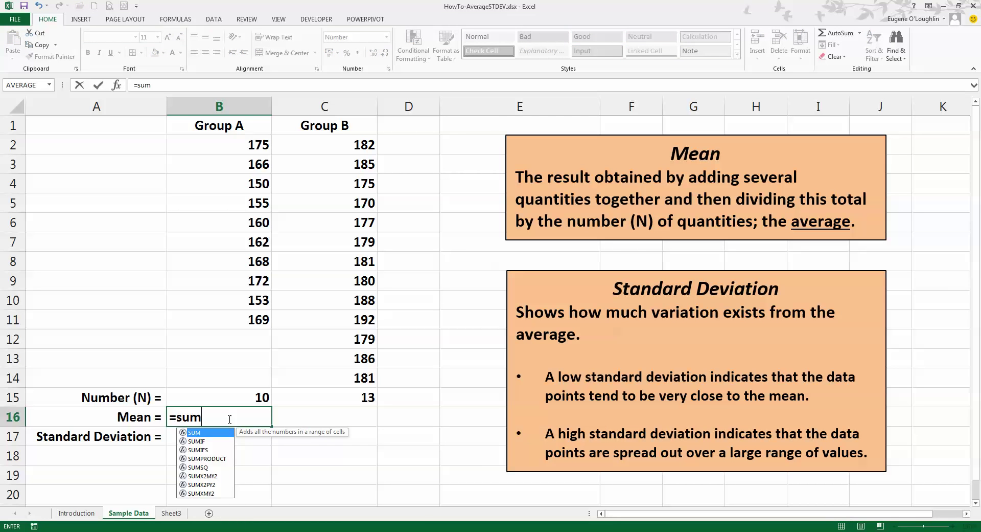
pyautogui.write('(')
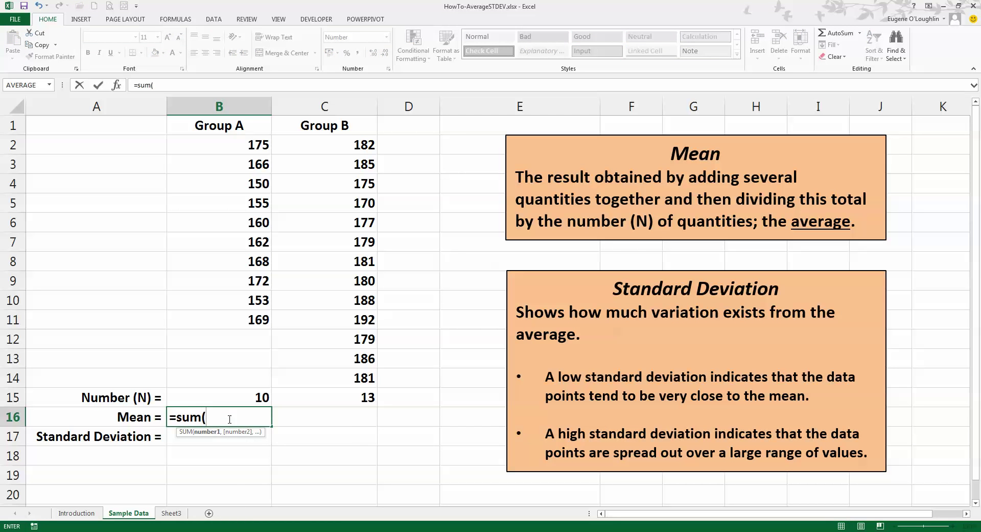
pyautogui.click(254, 144)
pyautogui.moveTo(258, 174); pyautogui.dragTo(268, 313)
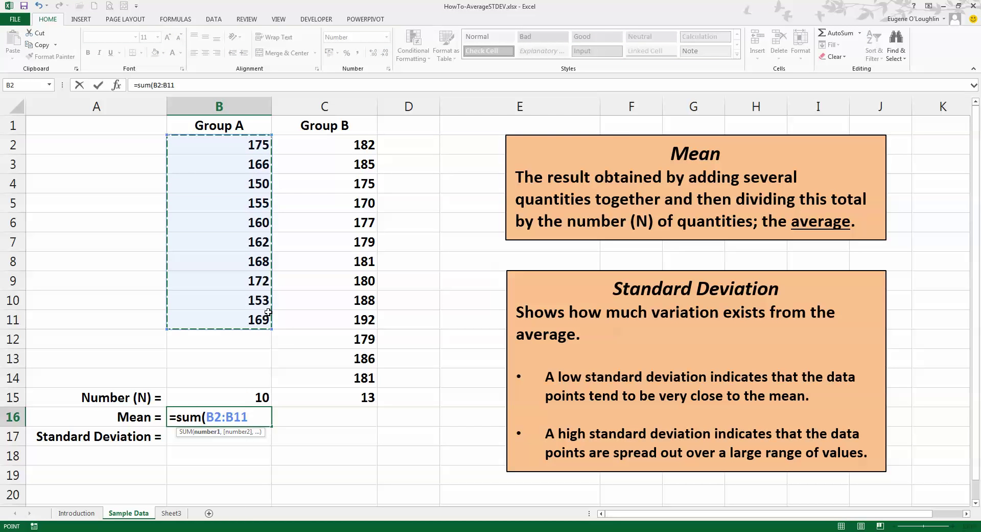
pyautogui.write(')')
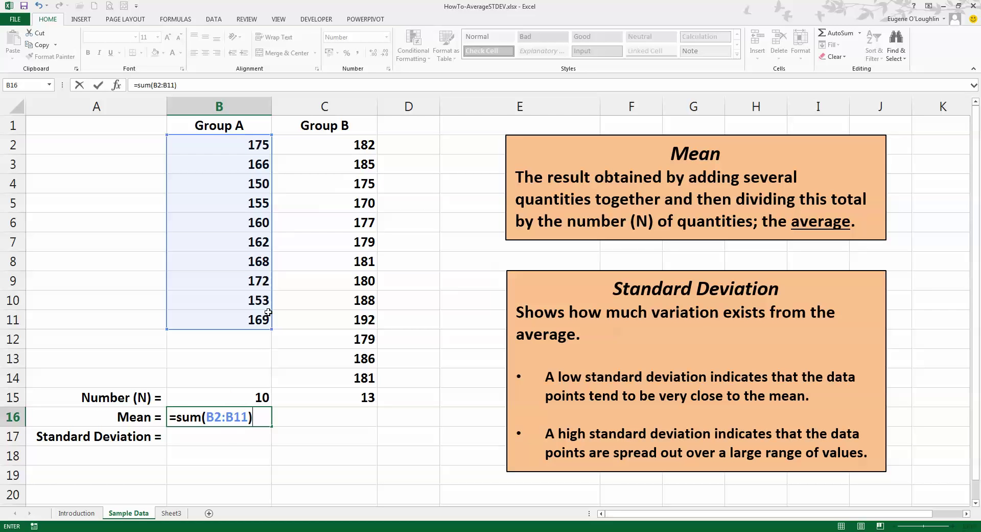
pyautogui.write('/')
pyautogui.click(257, 396)
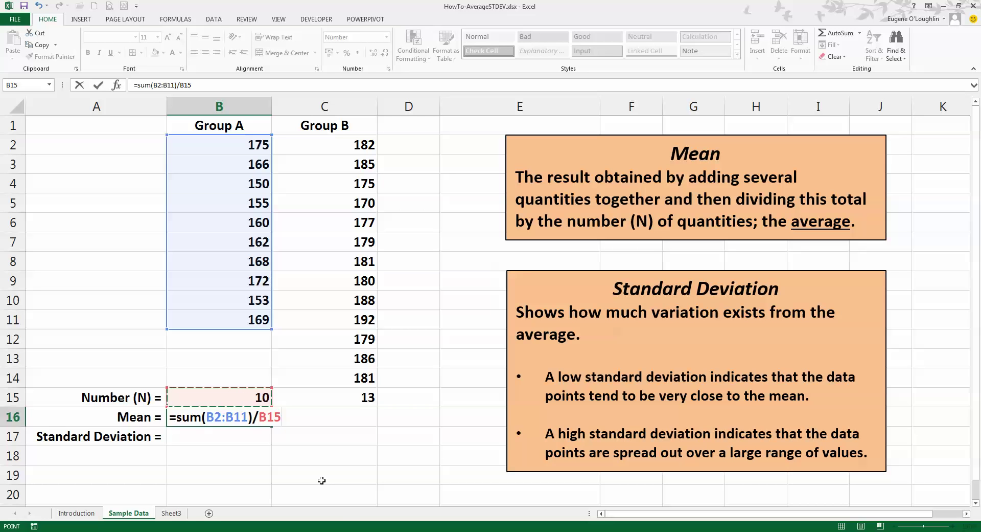
pyautogui.press('Return')
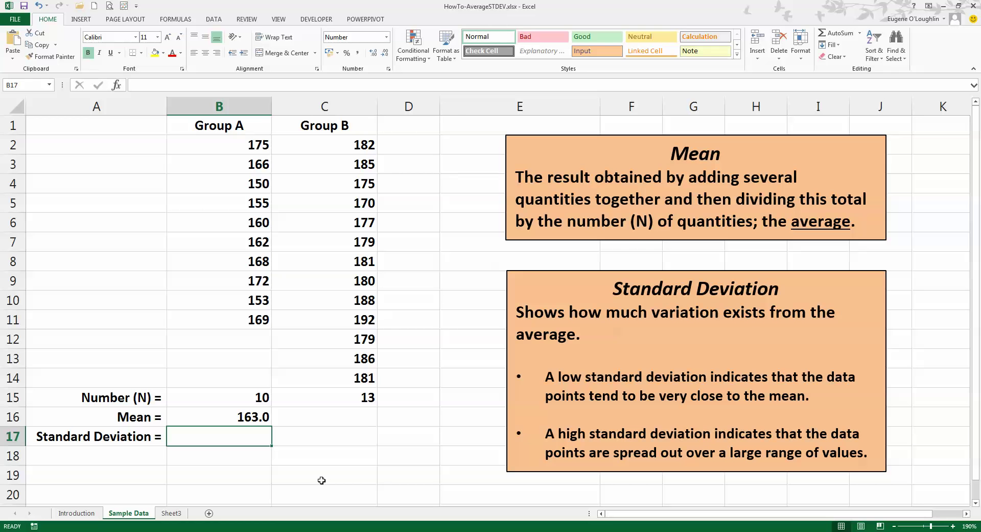
pyautogui.click(248, 416)
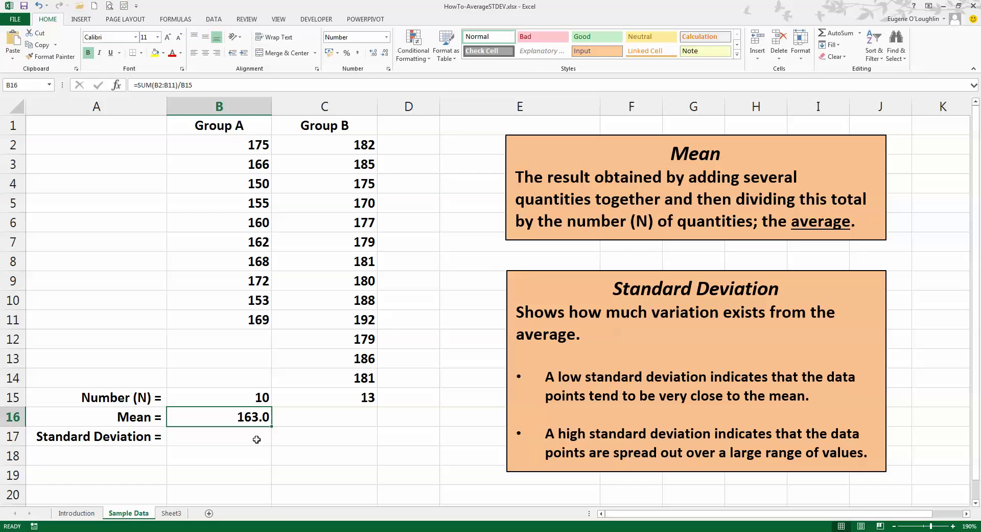
pyautogui.press('Delete')
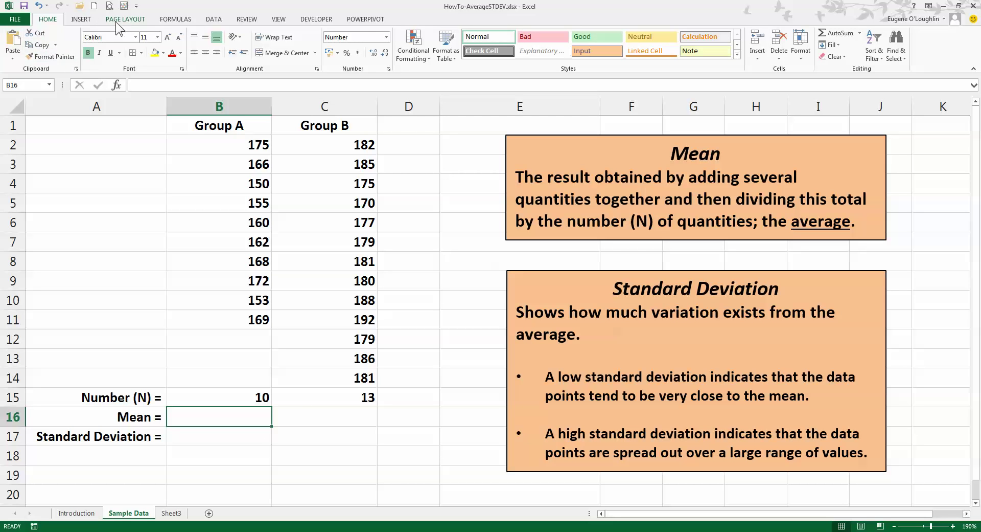
# Step: Insert the statistical function AVERAGE in B16 with B2:B11 as its Number1 argument to get Group A's mean
pyautogui.click(180, 21)
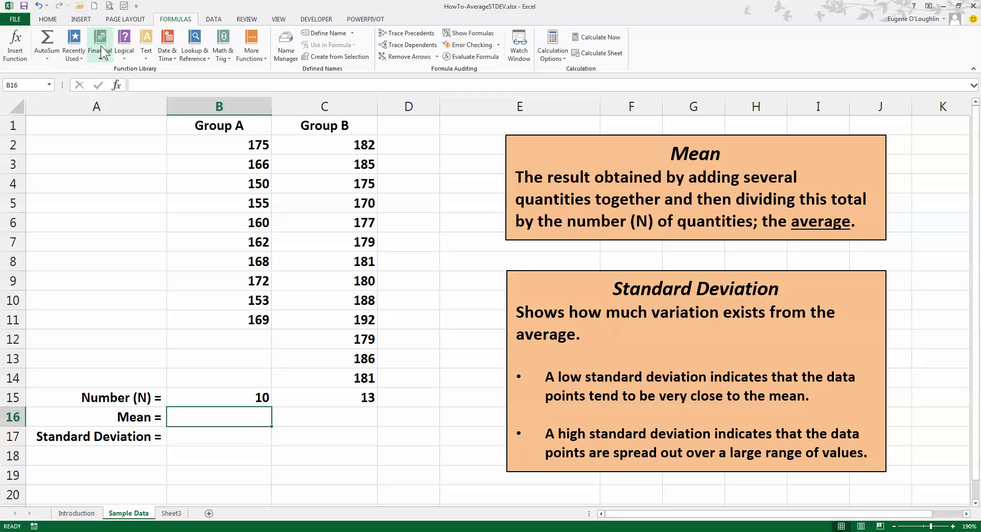
pyautogui.click(253, 57)
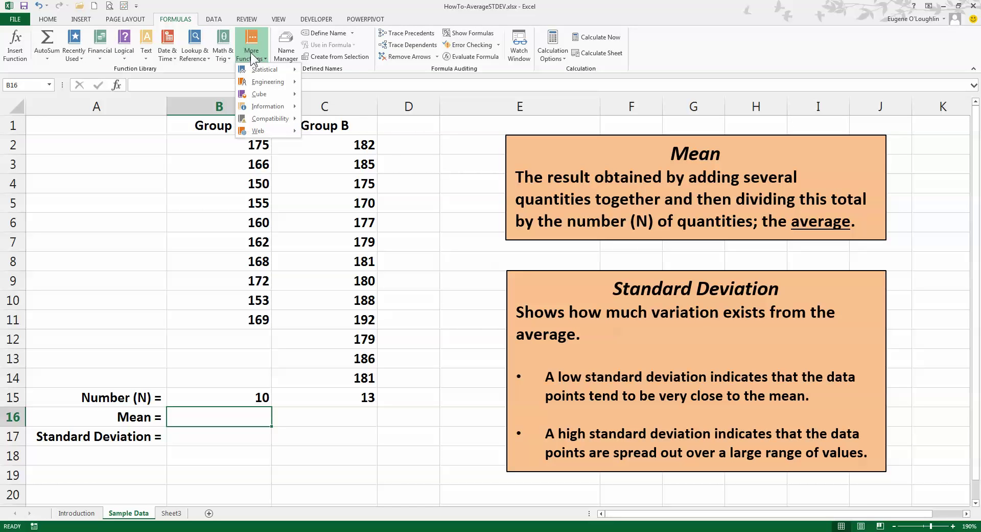
pyautogui.moveTo(276, 72)
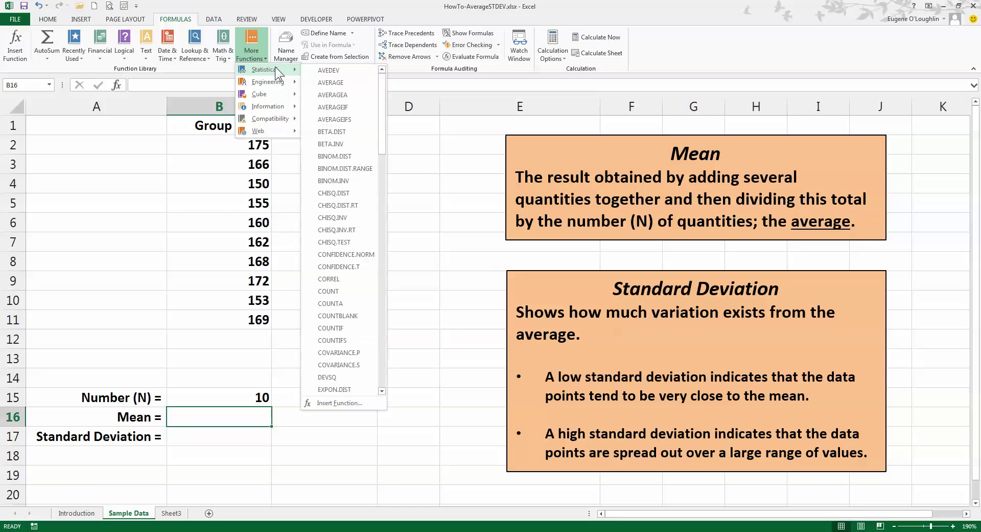
pyautogui.click(362, 83)
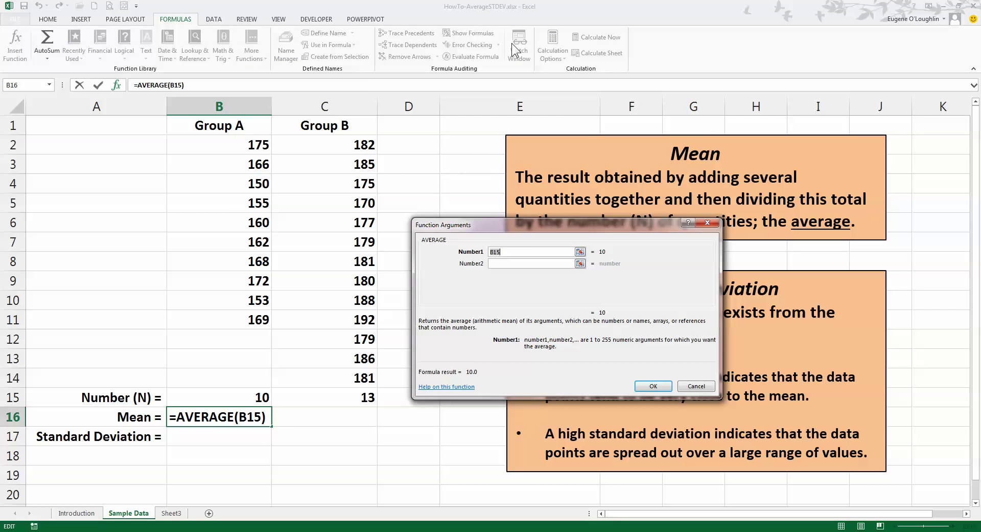
pyautogui.click(518, 251)
pyautogui.press('BackSpace')
pyautogui.press('BackSpace')
pyautogui.press('BackSpace')
pyautogui.moveTo(239, 144); pyautogui.dragTo(242, 179)
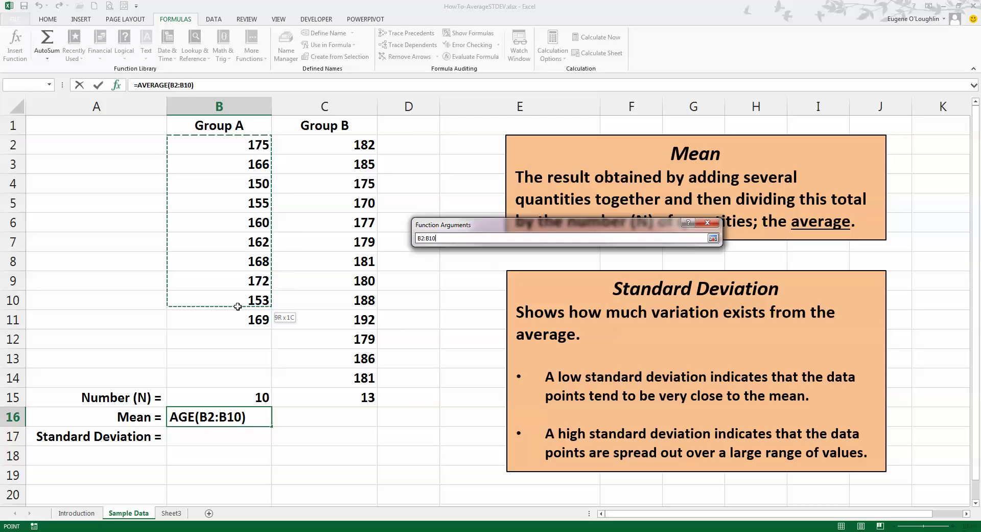
pyautogui.moveTo(238, 306); pyautogui.dragTo(239, 320)
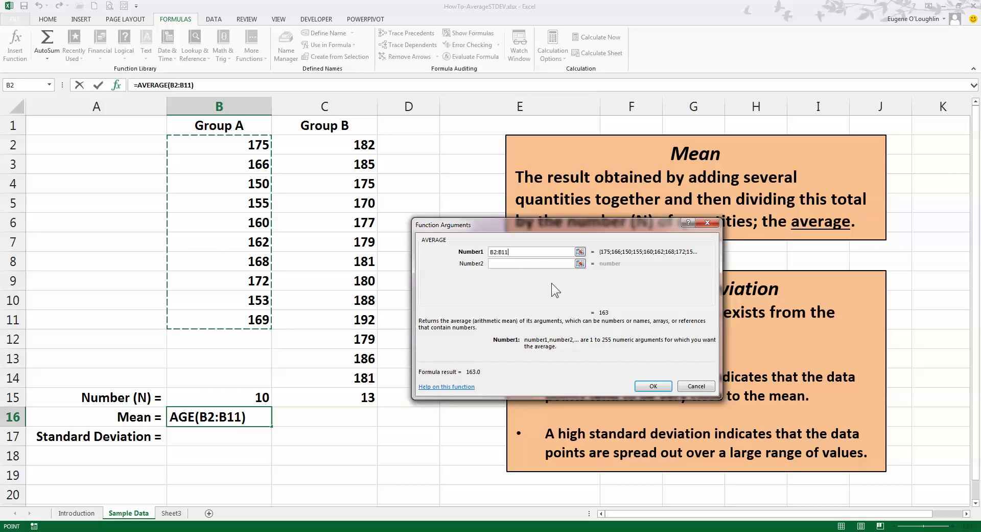
pyautogui.click(654, 386)
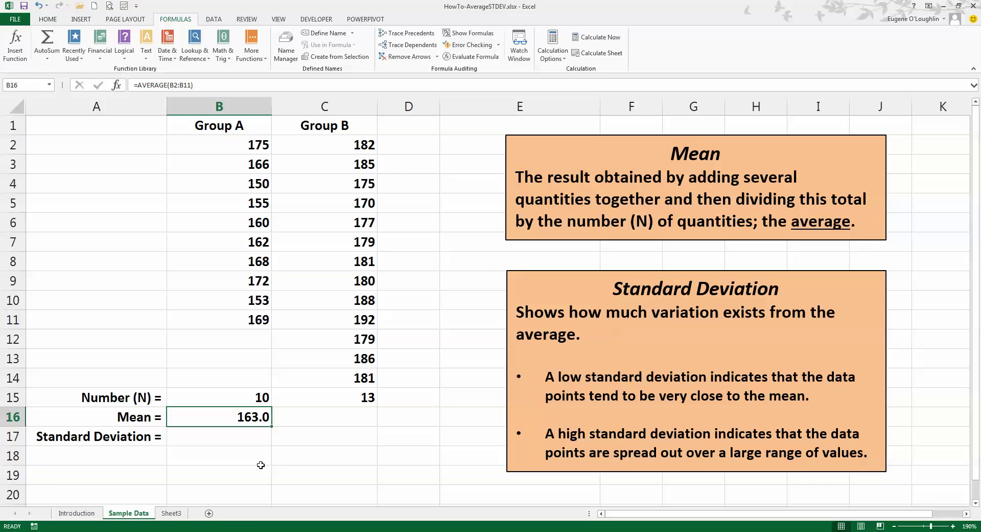
# Step: Calculate Group B's mean in cell C16 with the formula =average(C2:C14)
pyautogui.click(330, 417)
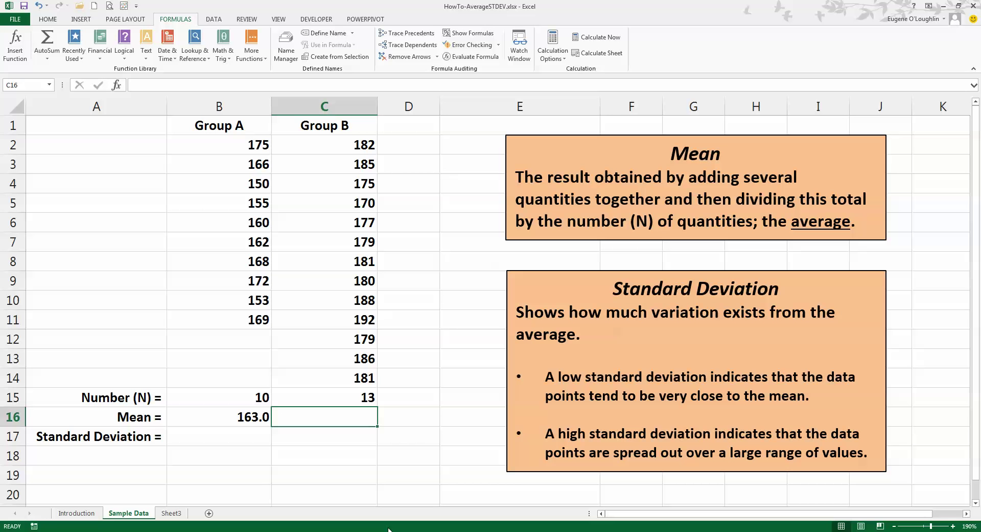
pyautogui.write('=')
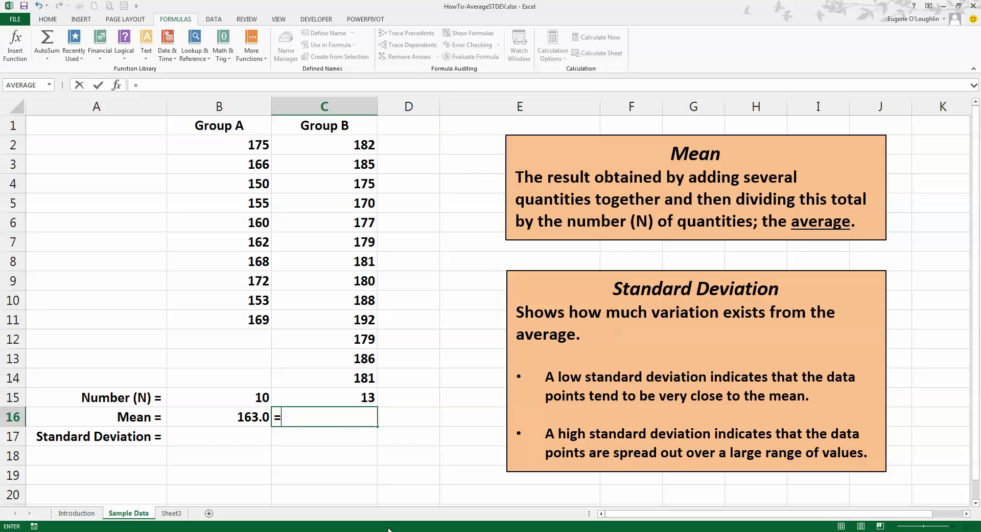
pyautogui.write('average(')
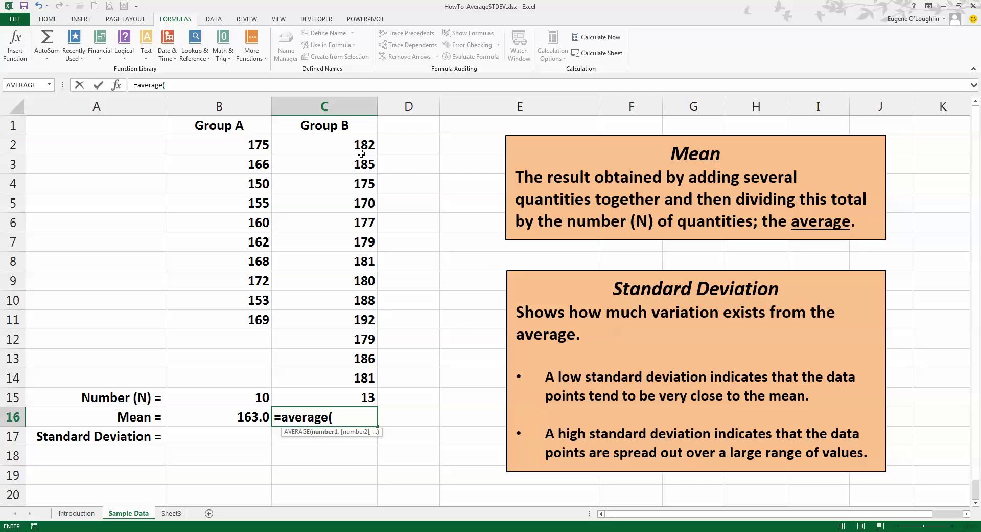
pyautogui.moveTo(361, 144); pyautogui.dragTo(357, 372)
pyautogui.write(')')
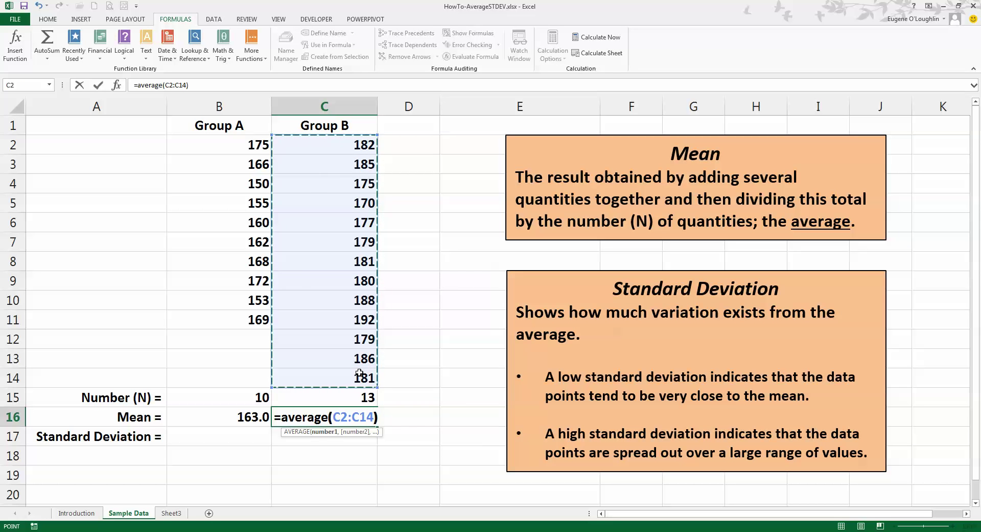
pyautogui.press('Return')
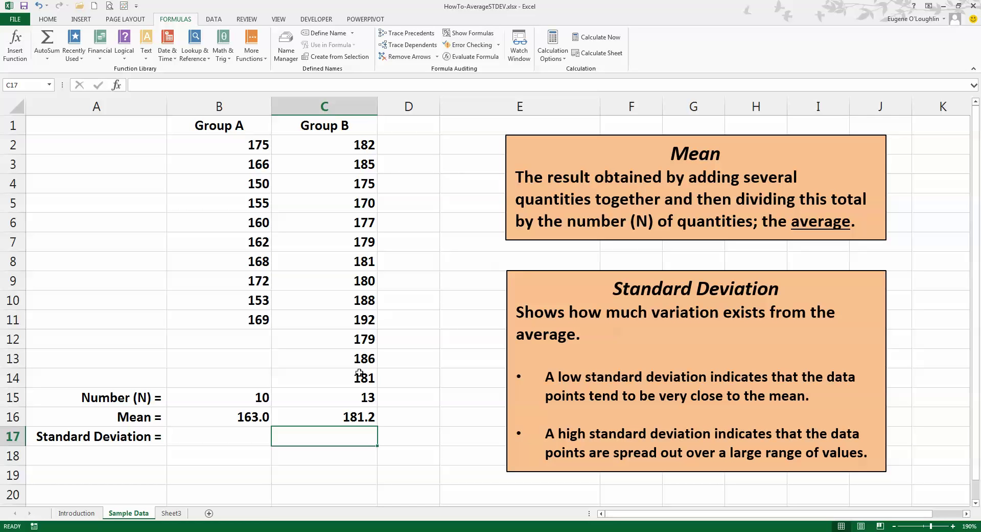
# Step: Insert the statistical function STDEV.S in B17 with B2:B11 as its Number1 argument to get Group A's standard deviation
pyautogui.click(227, 430)
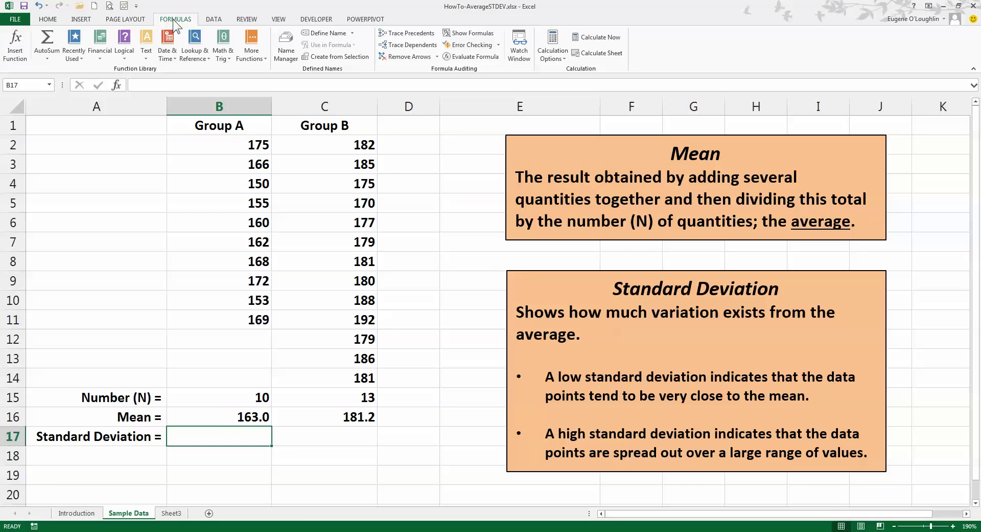
pyautogui.click(249, 55)
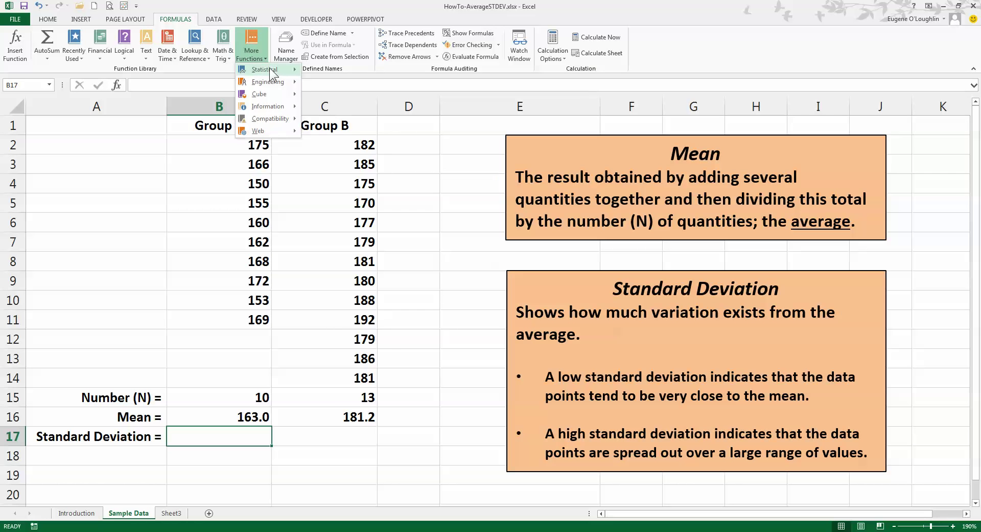
pyautogui.moveTo(270, 69)
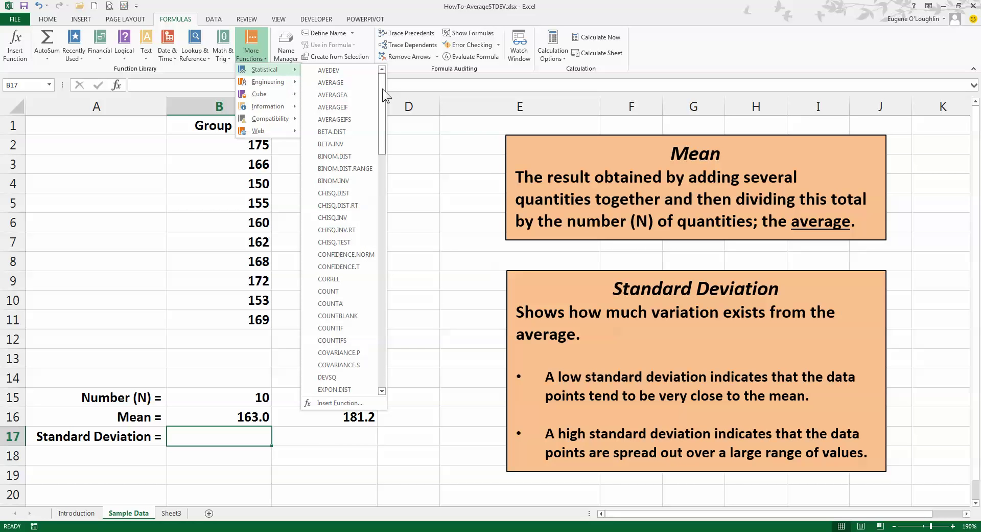
pyautogui.moveTo(383, 88); pyautogui.dragTo(379, 306)
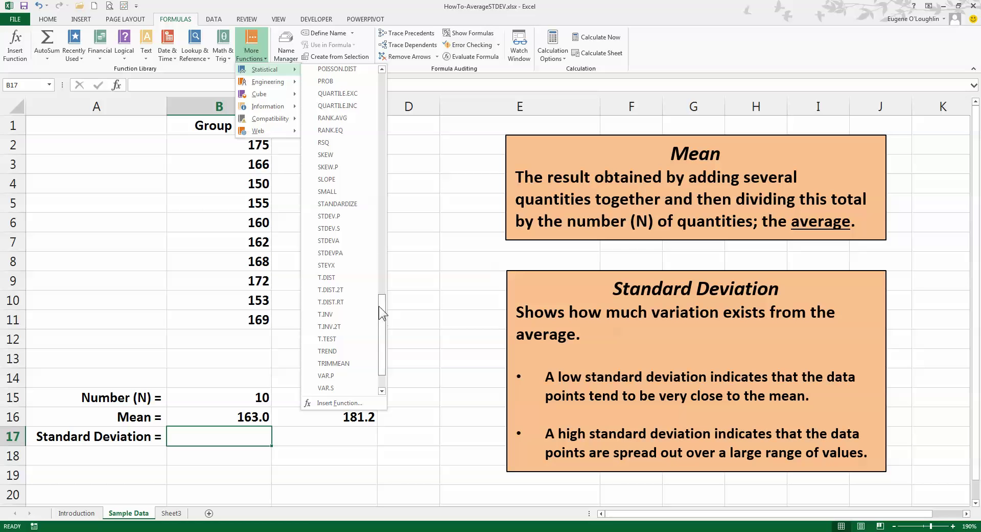
pyautogui.click(347, 229)
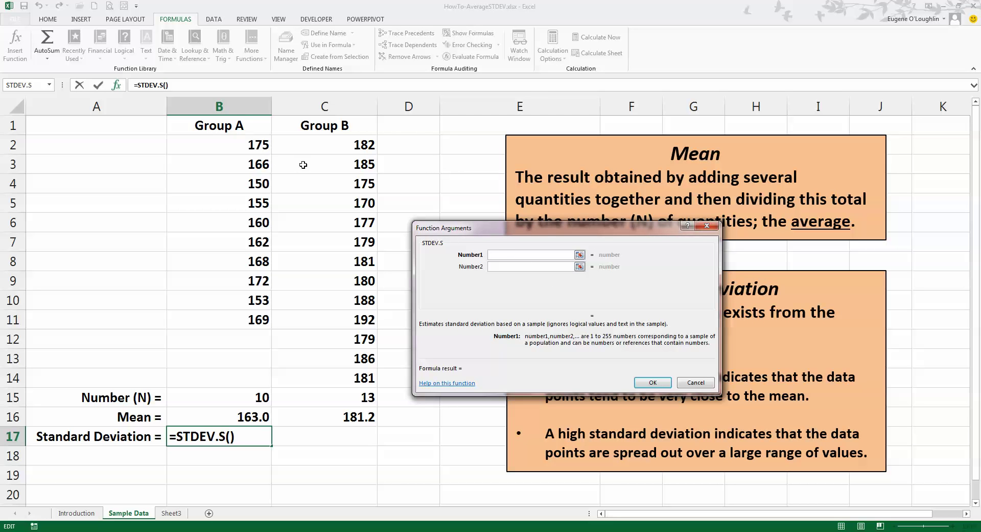
pyautogui.moveTo(255, 142); pyautogui.dragTo(263, 316)
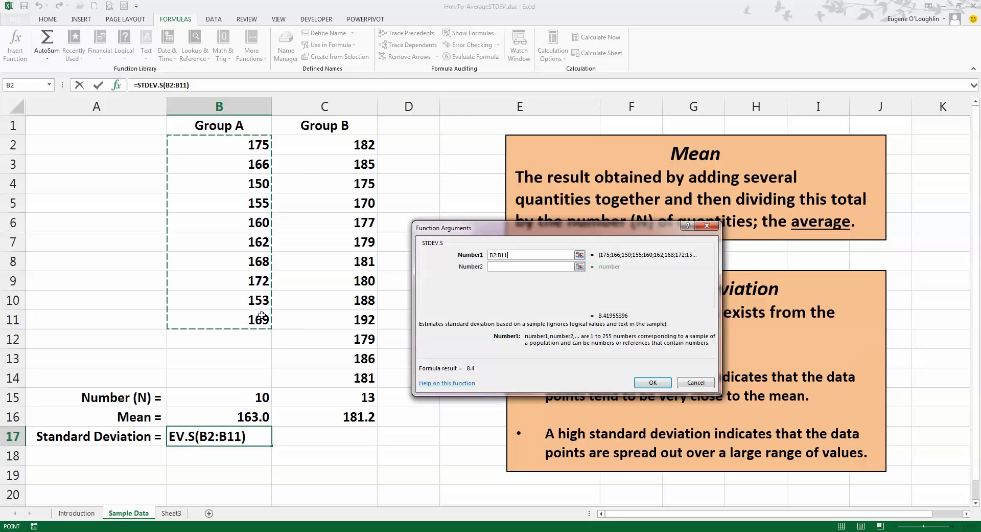
pyautogui.click(654, 382)
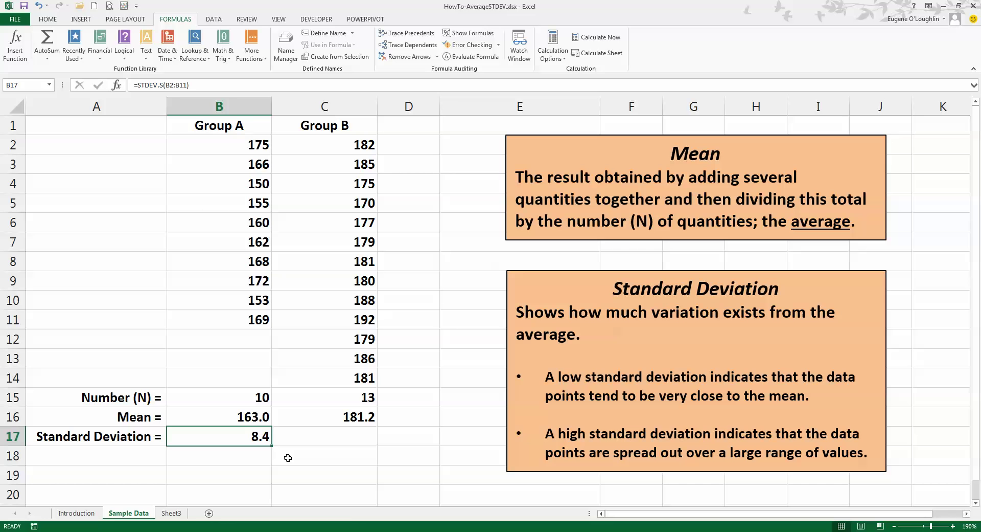
# Step: Calculate Group B's sample standard deviation in cell C17 with the formula =stdev.s(C2:C14)
pyautogui.click(345, 436)
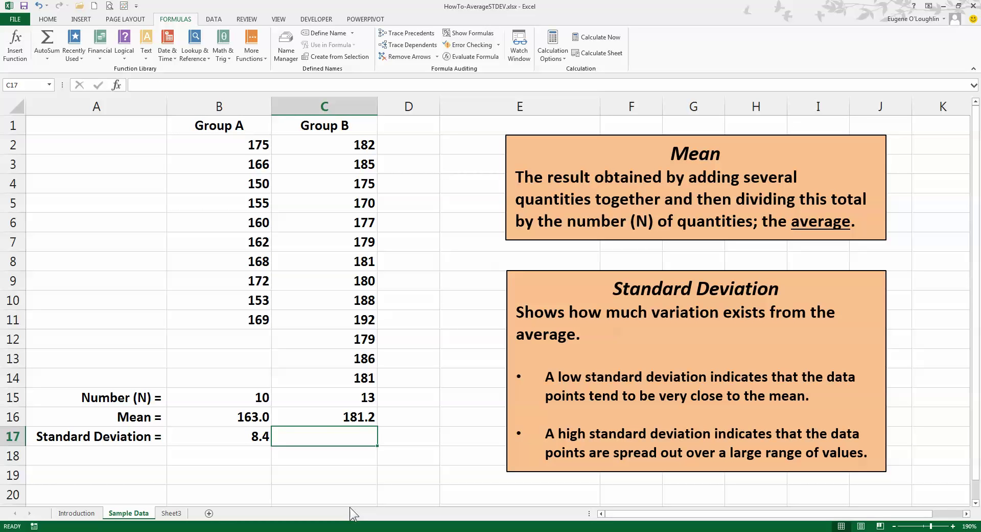
pyautogui.write('=st')
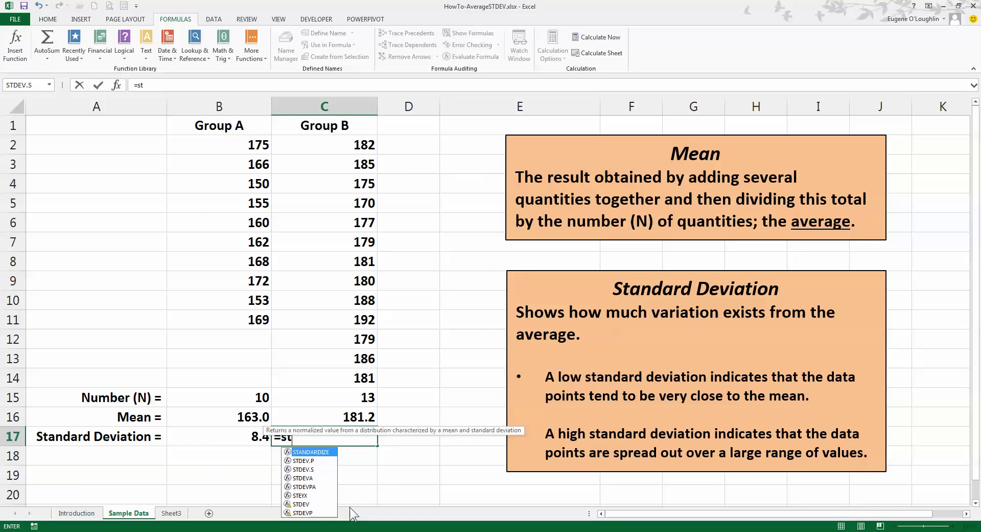
pyautogui.write('dev.')
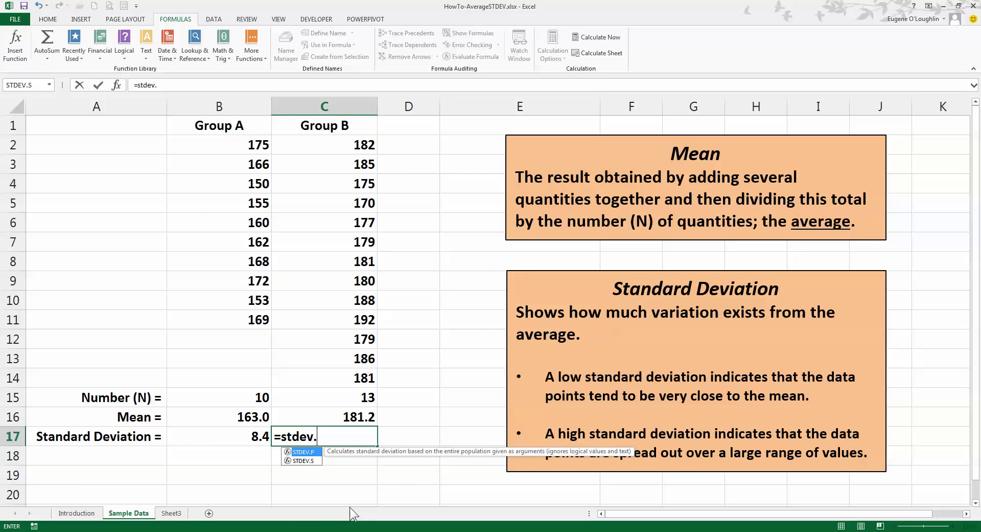
pyautogui.write('s')
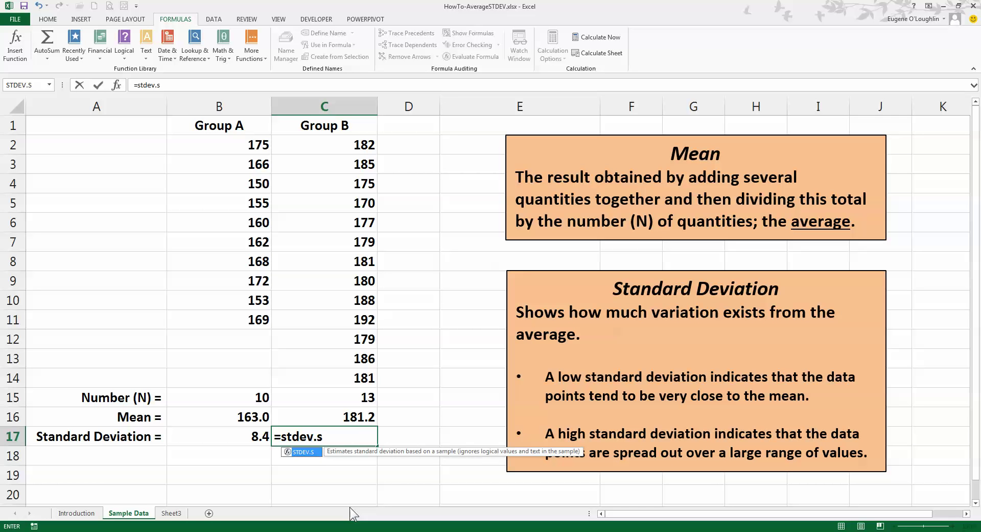
pyautogui.write('(')
pyautogui.moveTo(367, 144); pyautogui.dragTo(362, 370)
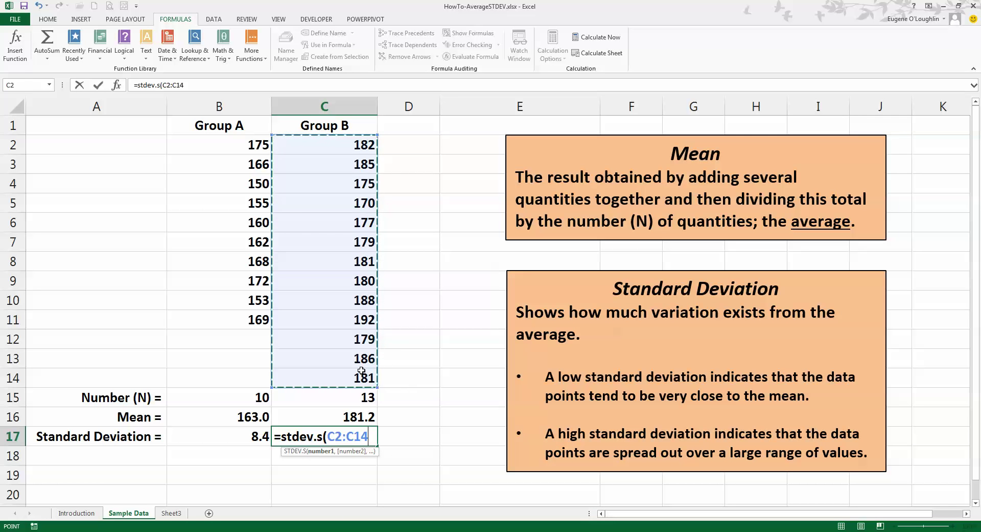
pyautogui.write(')')
pyautogui.press('Return')
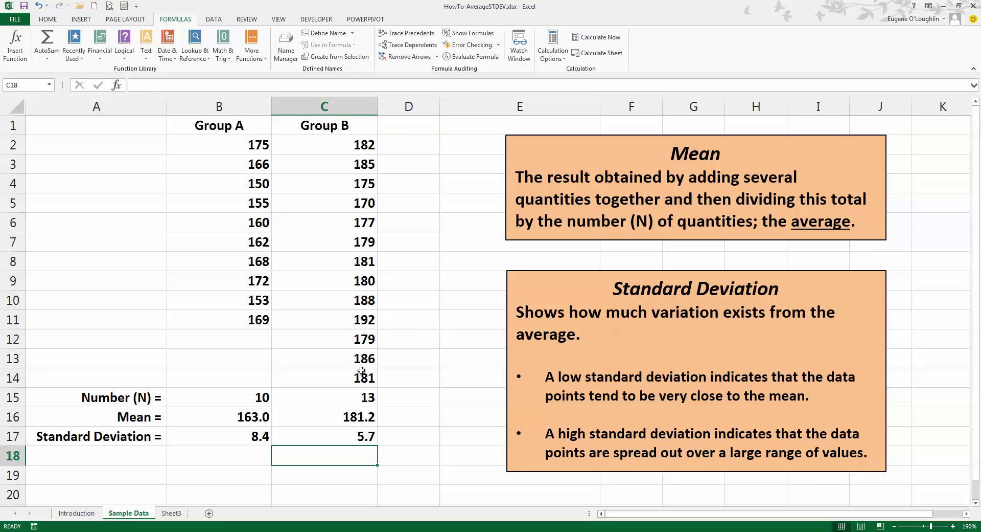
pyautogui.click(412, 477)
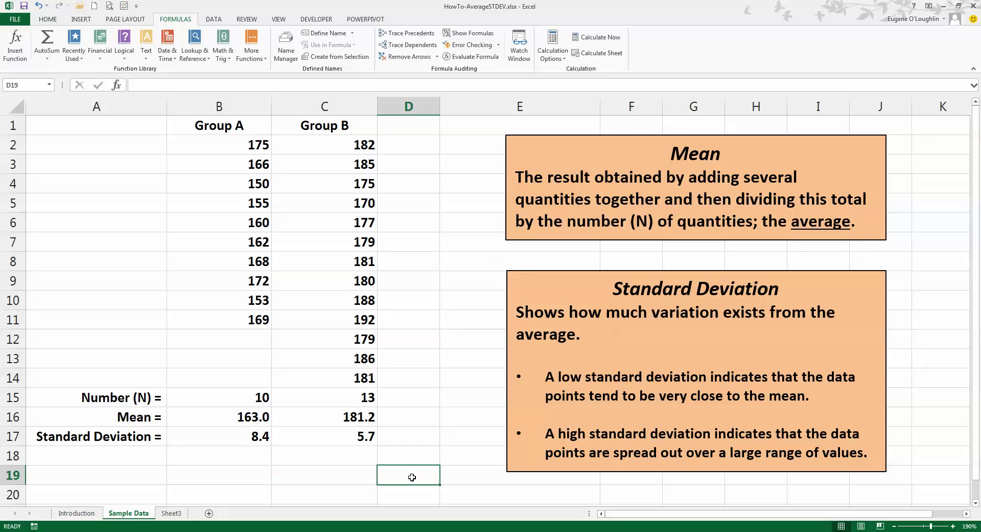